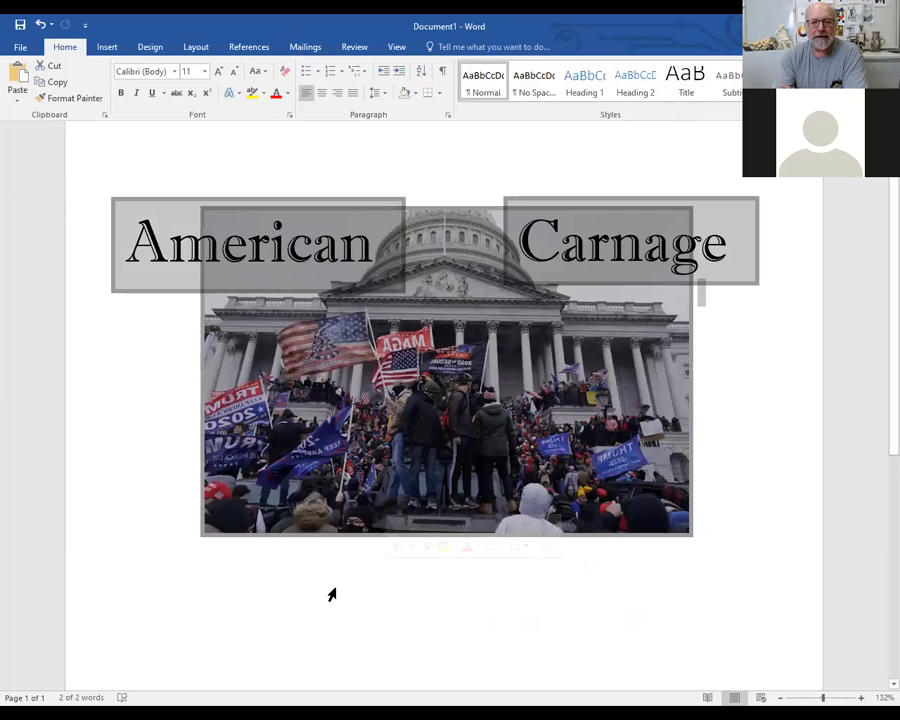
pyautogui.click(180, 218)
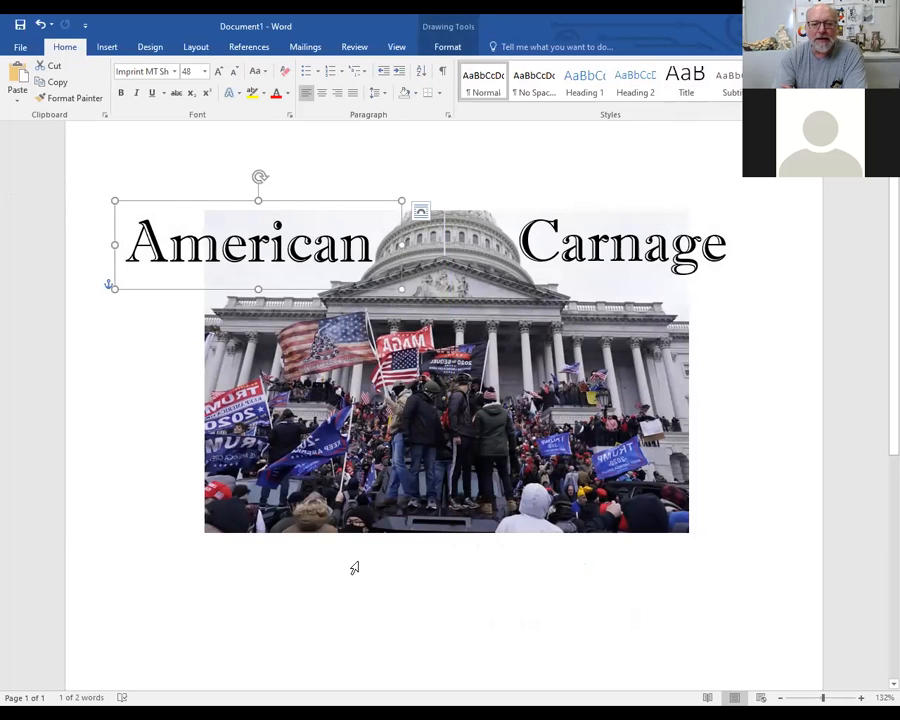
pyautogui.rightClick(209, 597)
pyautogui.click(419, 598)
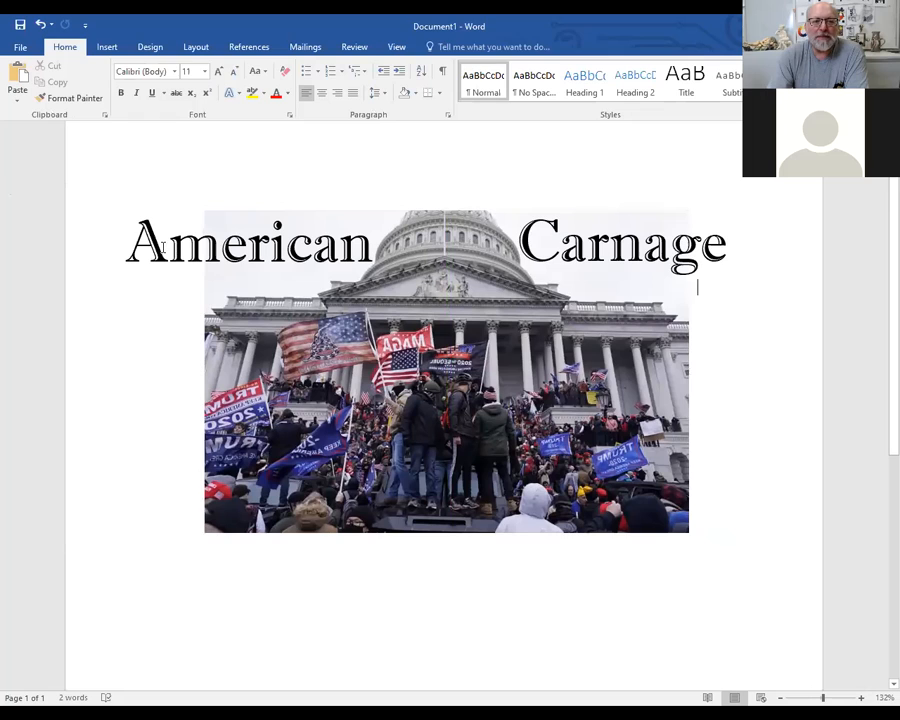
pyautogui.click(126, 247)
pyautogui.moveTo(127, 250); pyautogui.dragTo(378, 262)
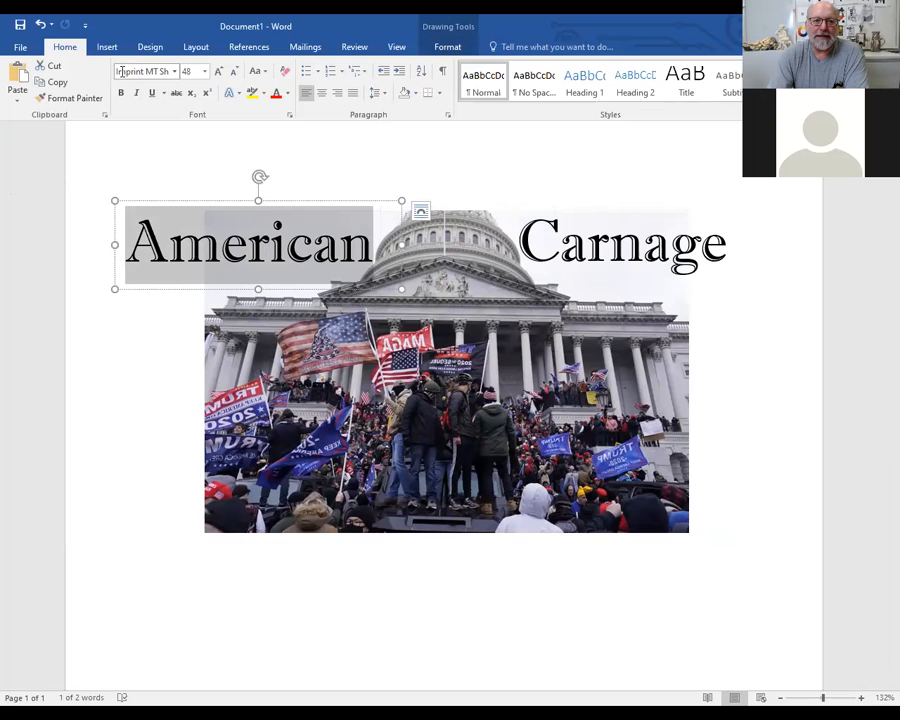
pyautogui.click(175, 72)
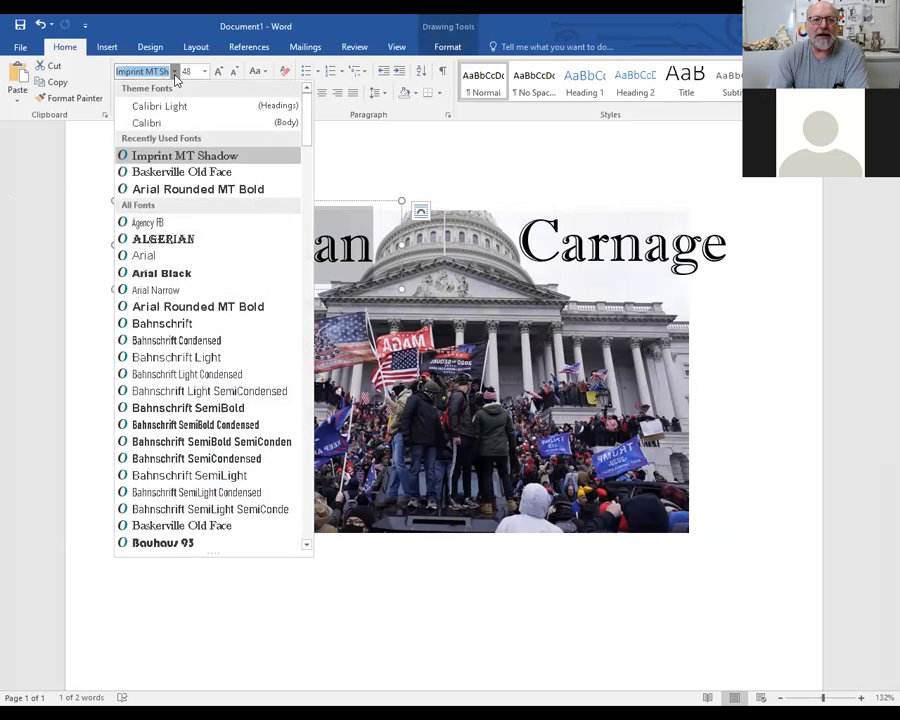
pyautogui.press('Escape')
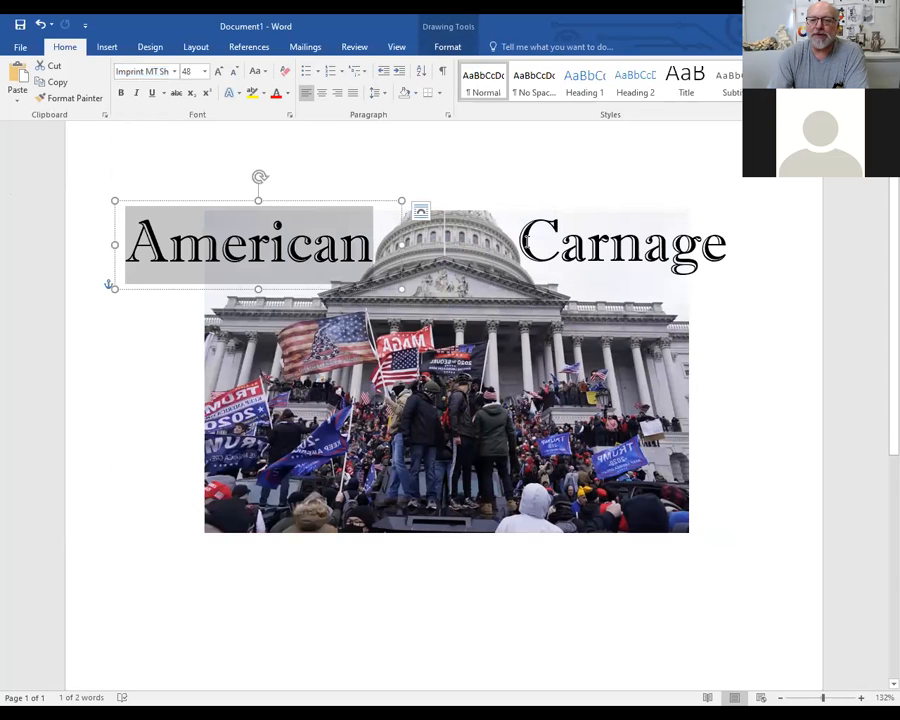
# Change the font of the word "Carnage" to Arial Black
pyautogui.click(518, 243)
pyautogui.moveTo(518, 243); pyautogui.dragTo(722, 243)
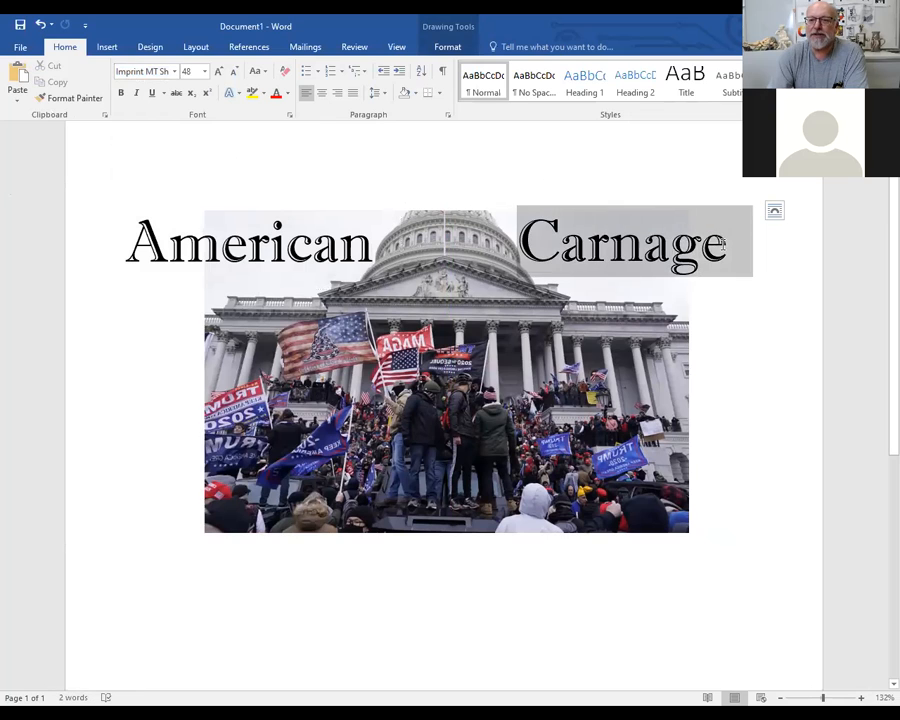
pyautogui.click(175, 72)
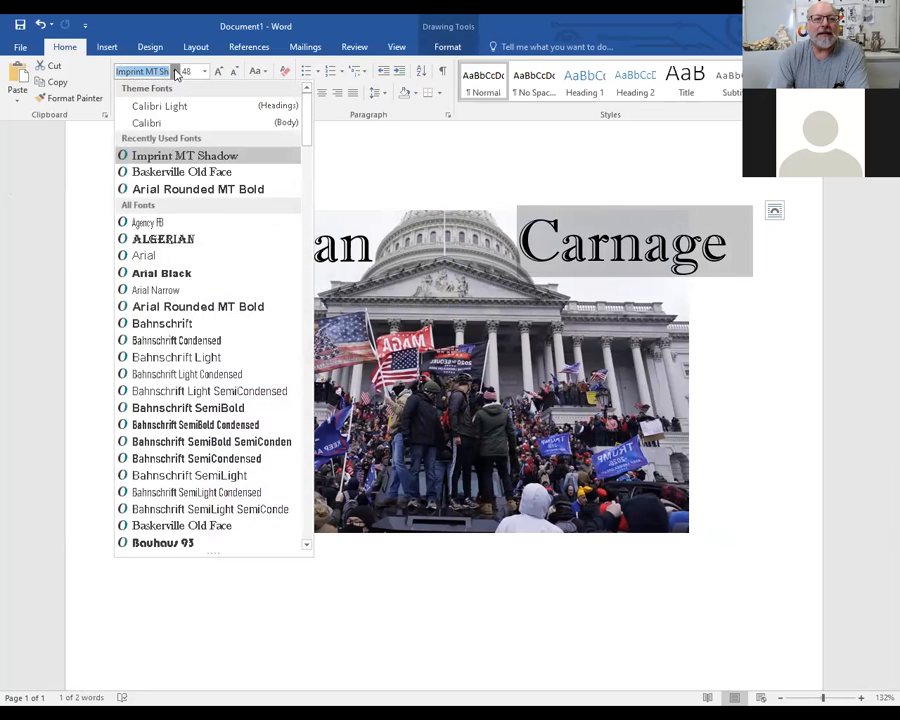
pyautogui.click(155, 275)
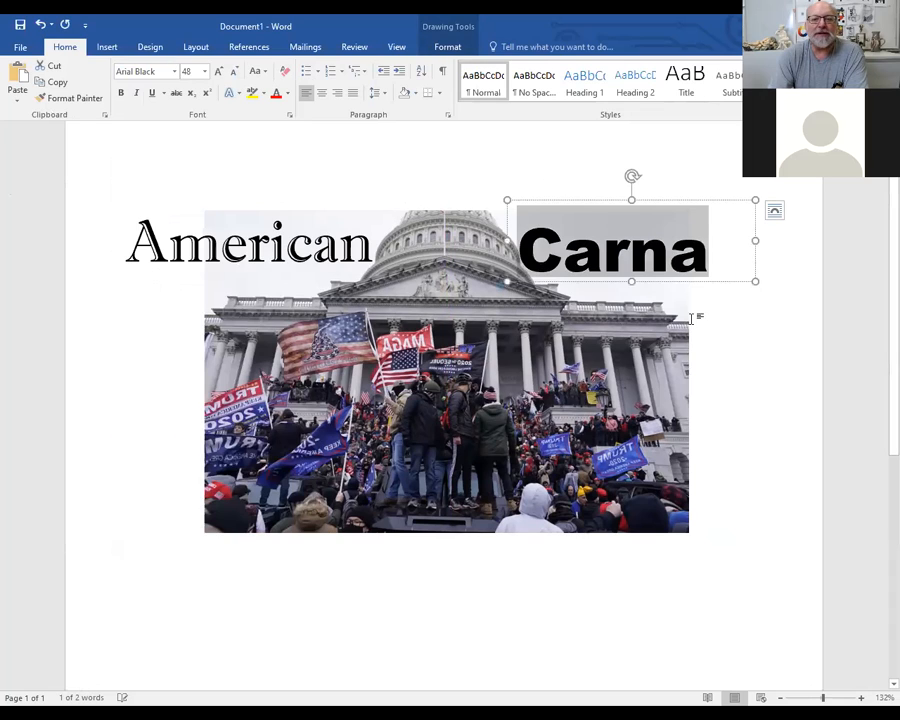
# Enlarge the "Carnage" text box in width and height to fit the whole word, and nudge it slightly upward
pyautogui.moveTo(754, 240); pyautogui.dragTo(808, 237)
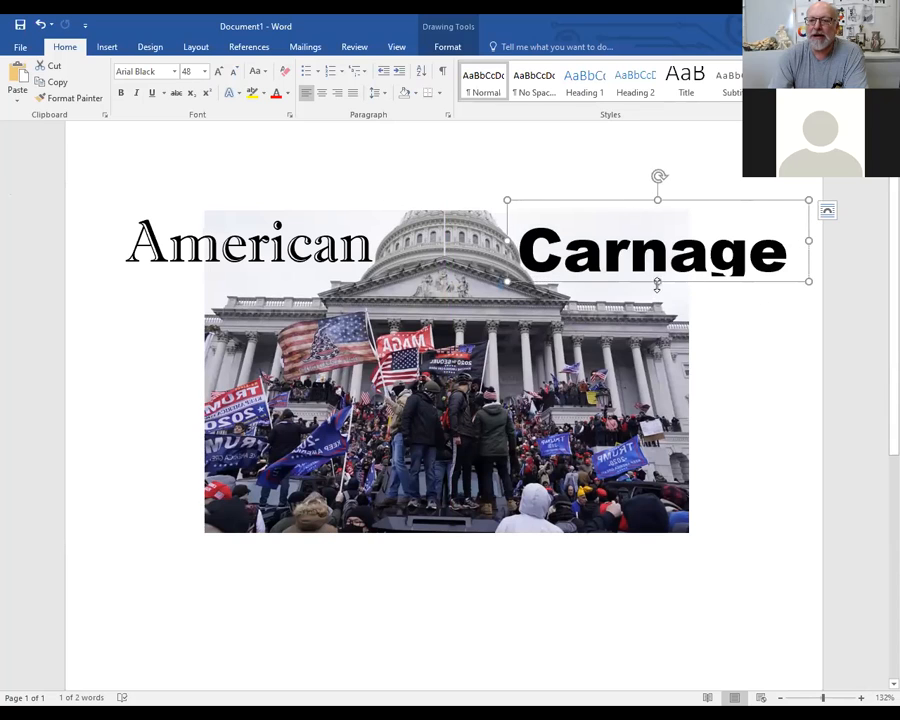
pyautogui.moveTo(658, 282); pyautogui.dragTo(658, 307)
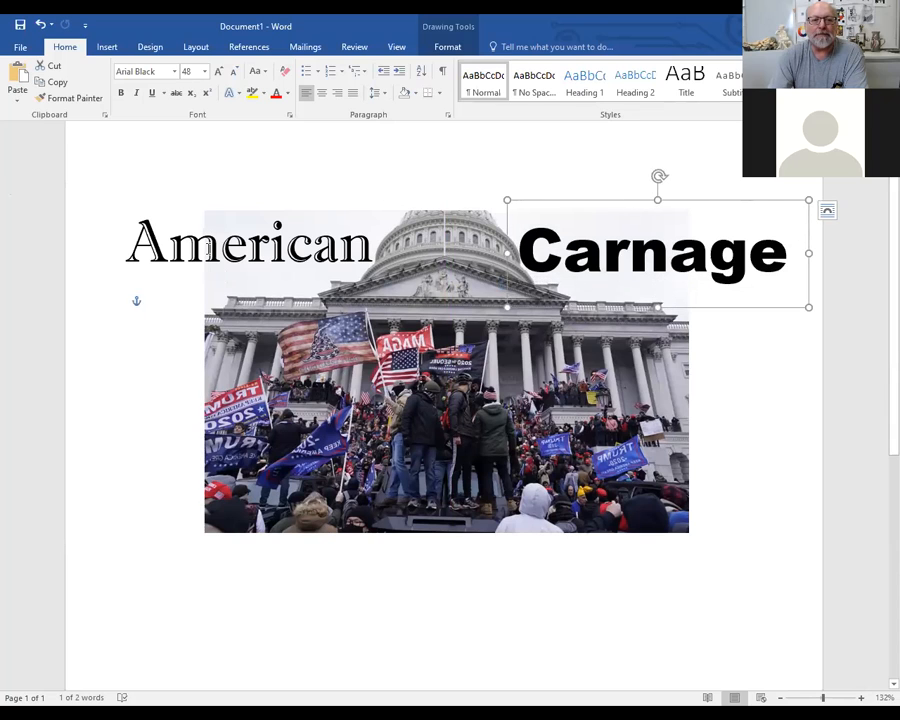
pyautogui.click(210, 248)
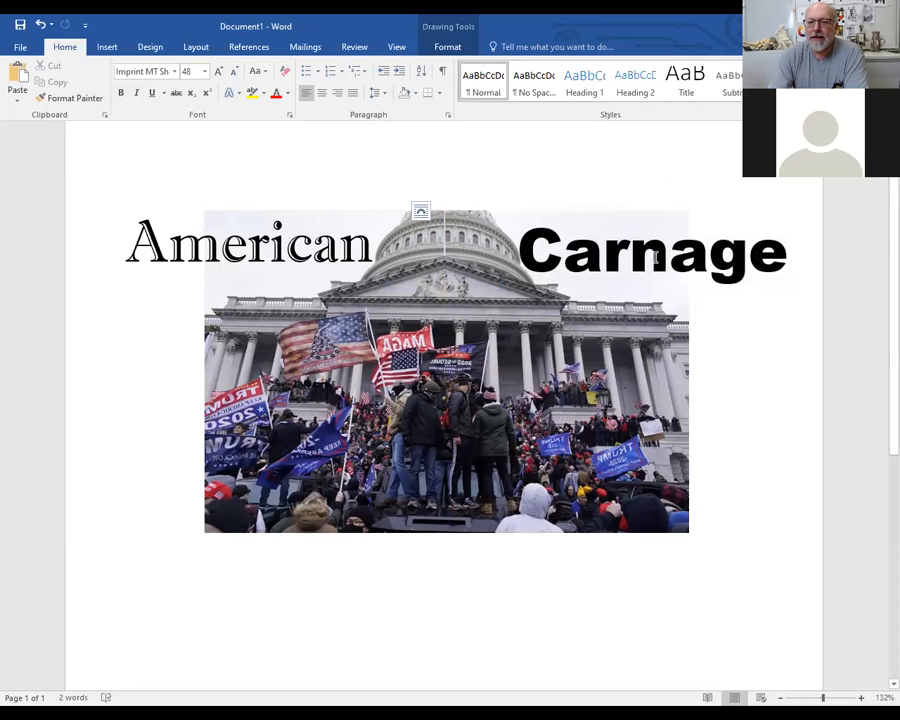
pyautogui.click(748, 255)
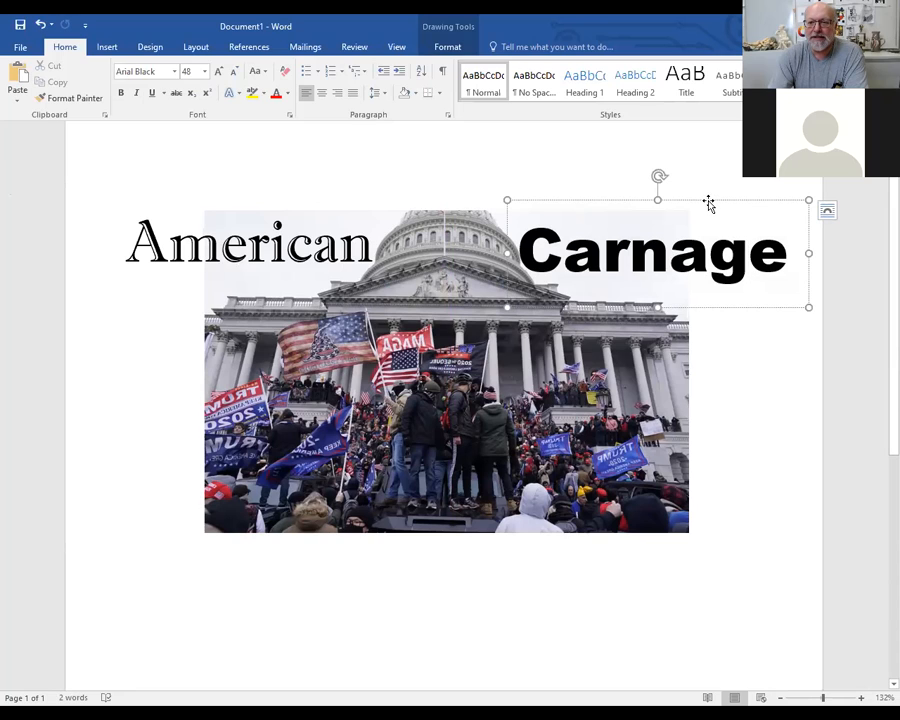
pyautogui.moveTo(709, 203); pyautogui.dragTo(709, 193)
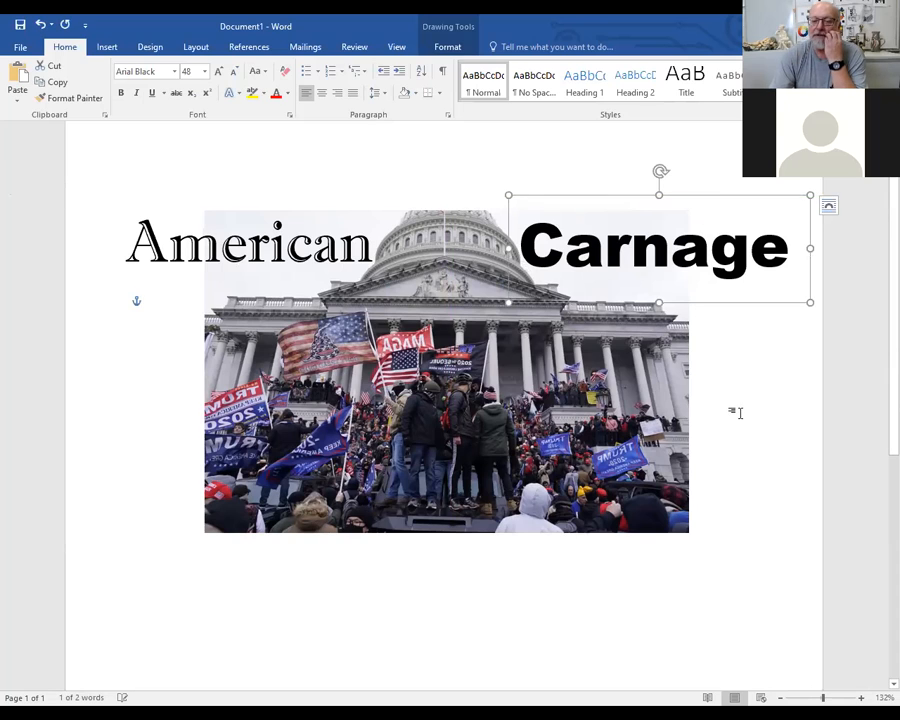
pyautogui.click(570, 590)
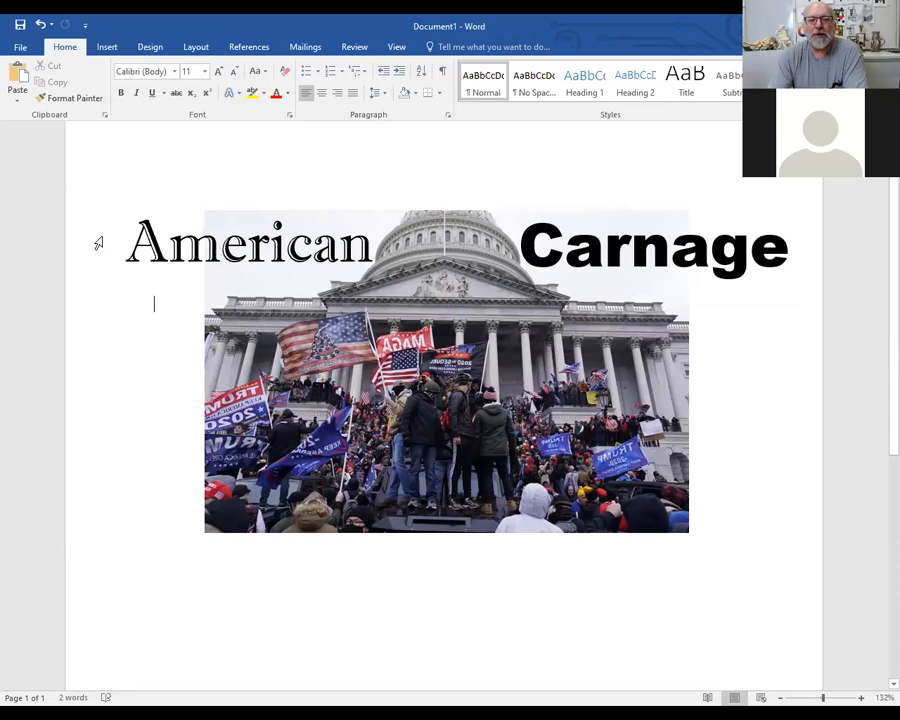
# Change the font of the word "Carnage" to Chiller
pyautogui.click(163, 246)
pyautogui.moveTo(129, 241); pyautogui.dragTo(380, 240)
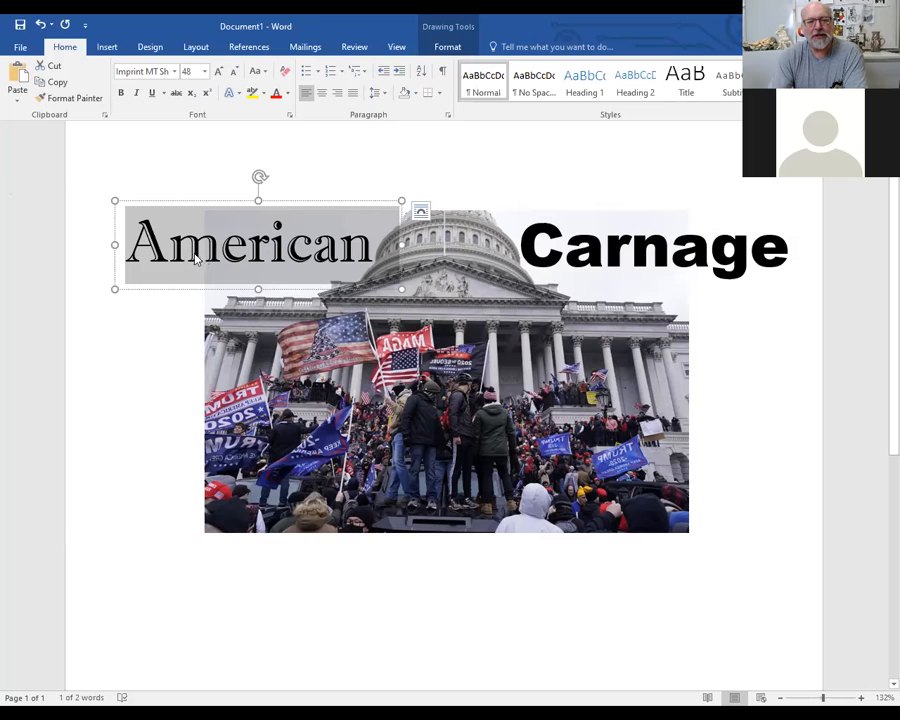
pyautogui.click(549, 247)
pyautogui.moveTo(519, 247); pyautogui.dragTo(806, 252)
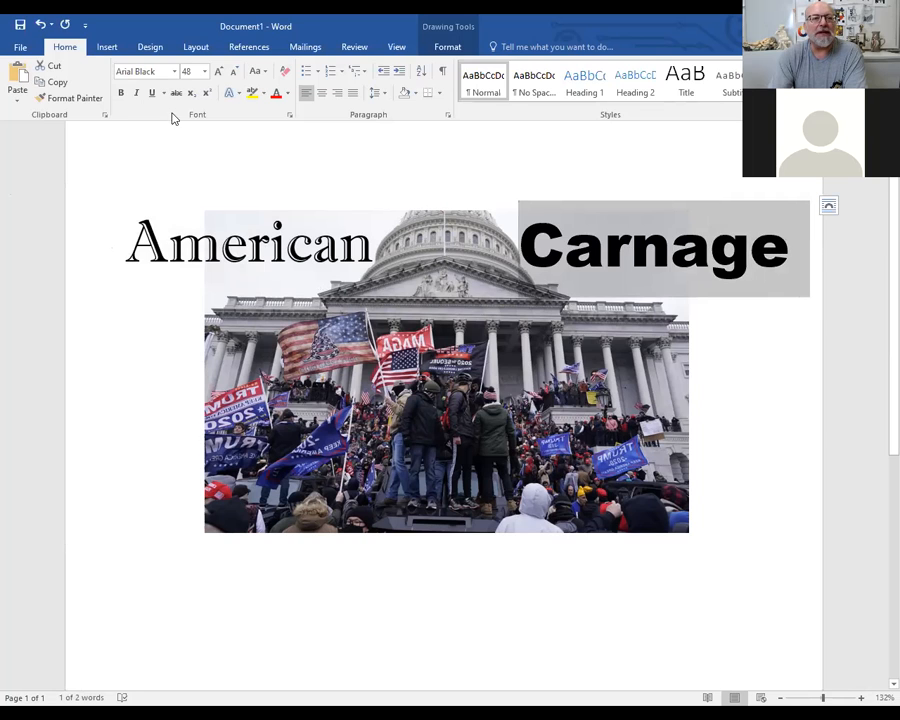
pyautogui.click(174, 71)
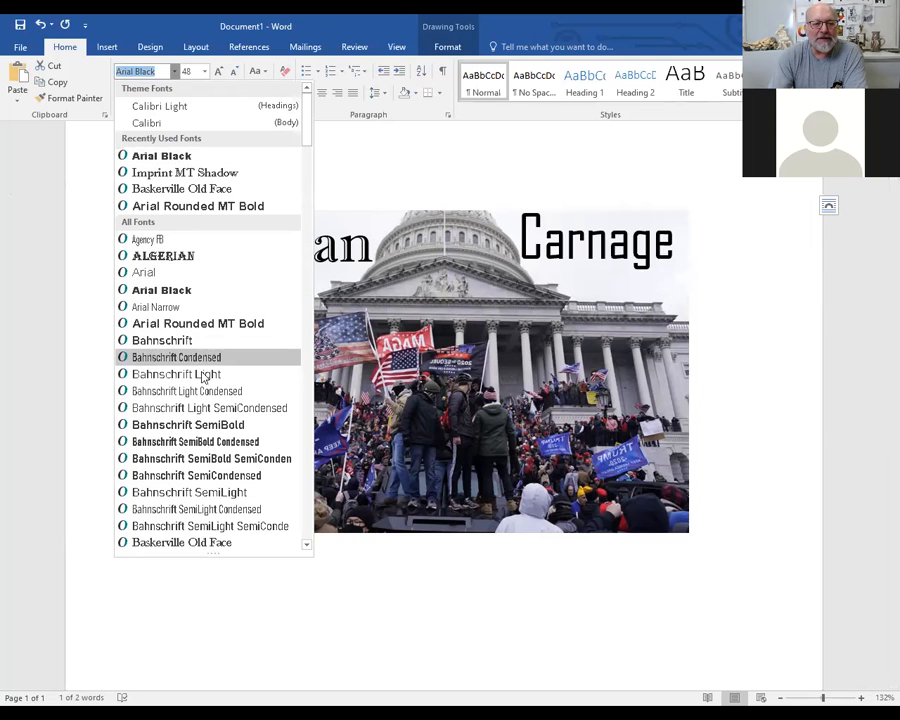
pyautogui.scroll(-6, 186, 378)
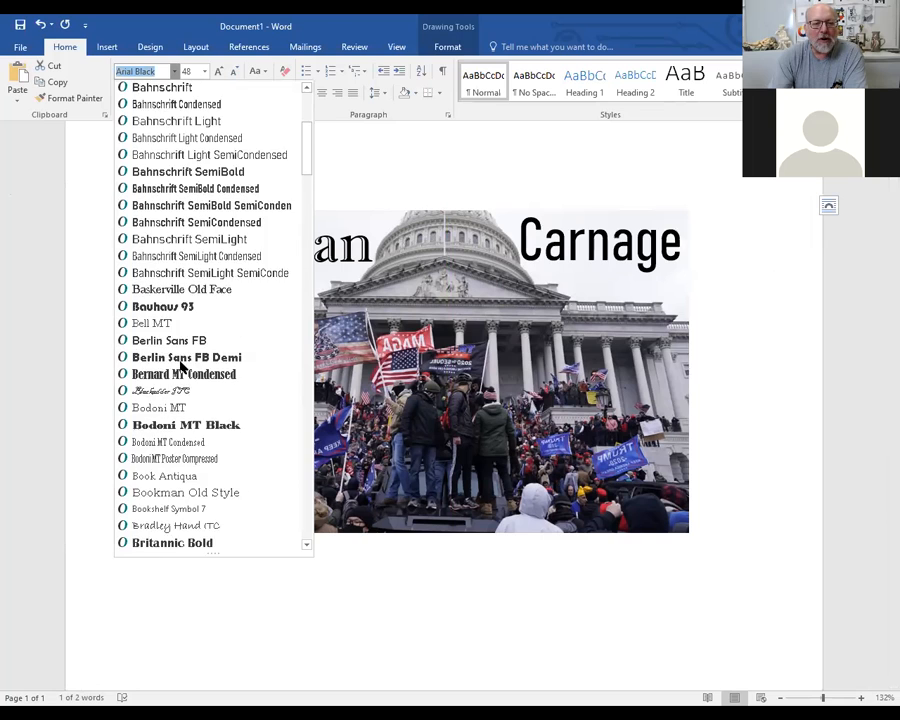
pyautogui.scroll(-2, 182, 359)
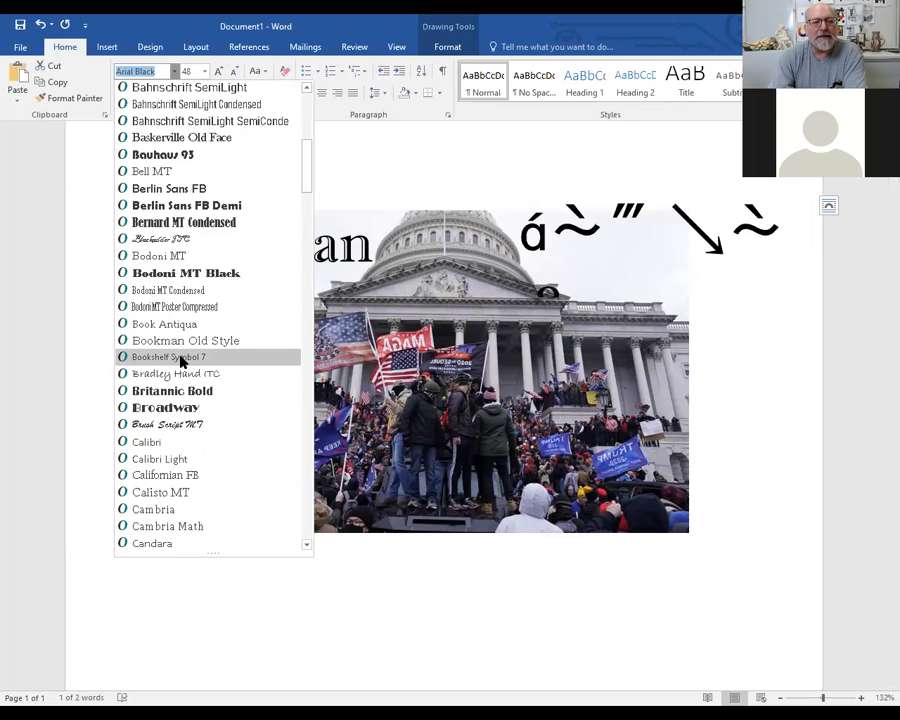
pyautogui.scroll(-5, 181, 362)
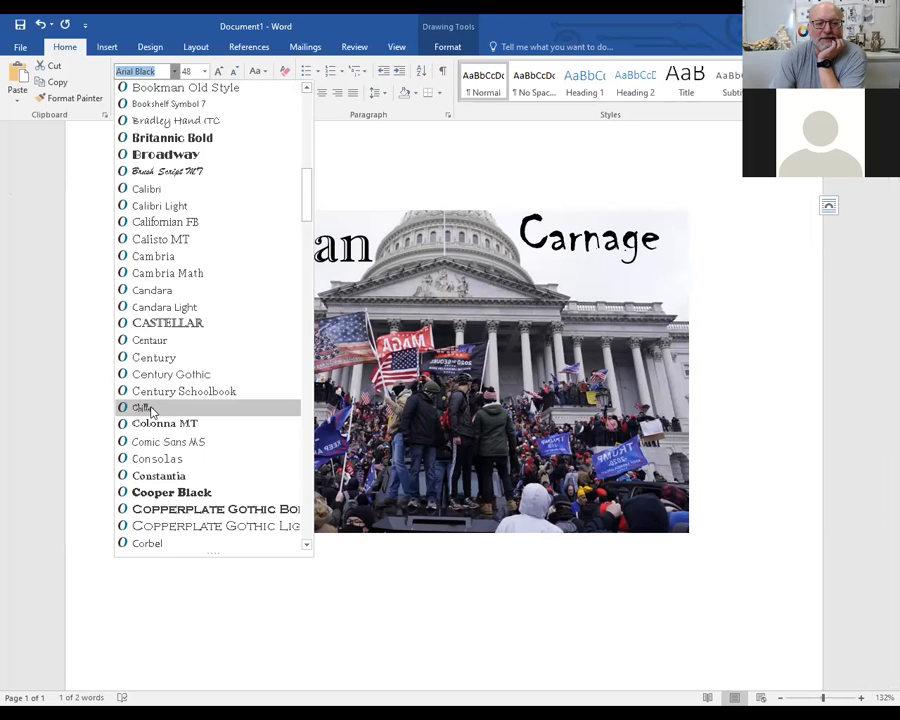
pyautogui.click(148, 408)
# Increase the font size of "Carnage" to 72 and shift its text box slightly to the right
pyautogui.moveTo(533, 226); pyautogui.dragTo(659, 240)
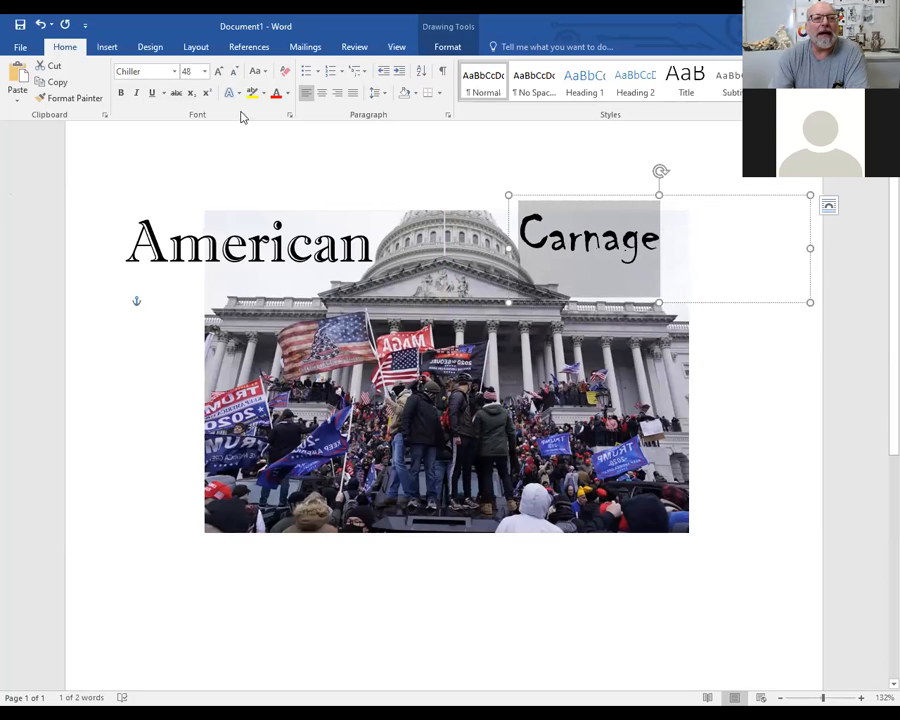
pyautogui.click(205, 73)
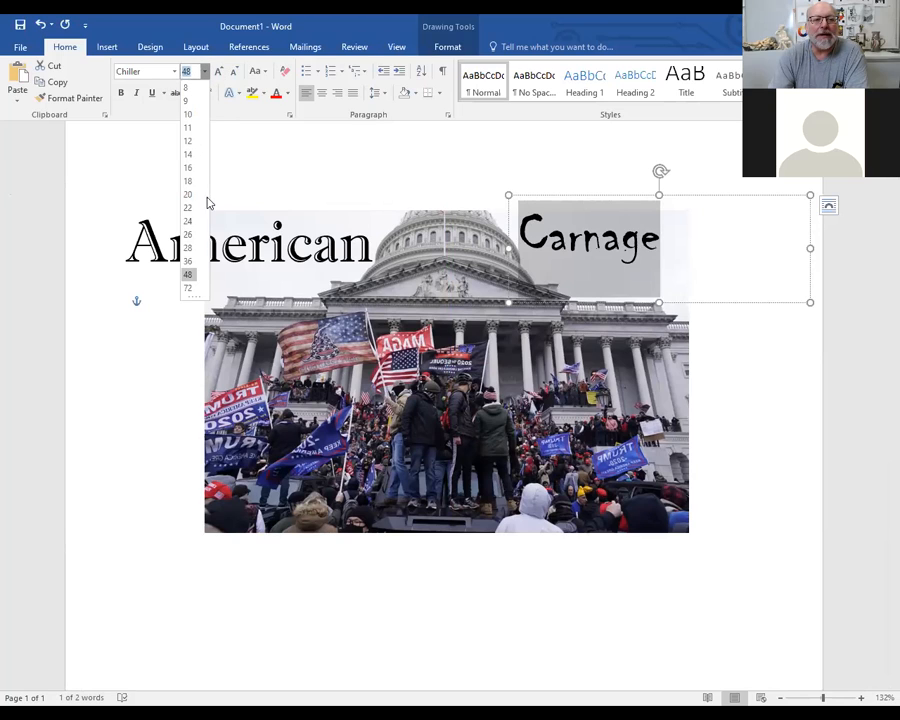
pyautogui.click(190, 289)
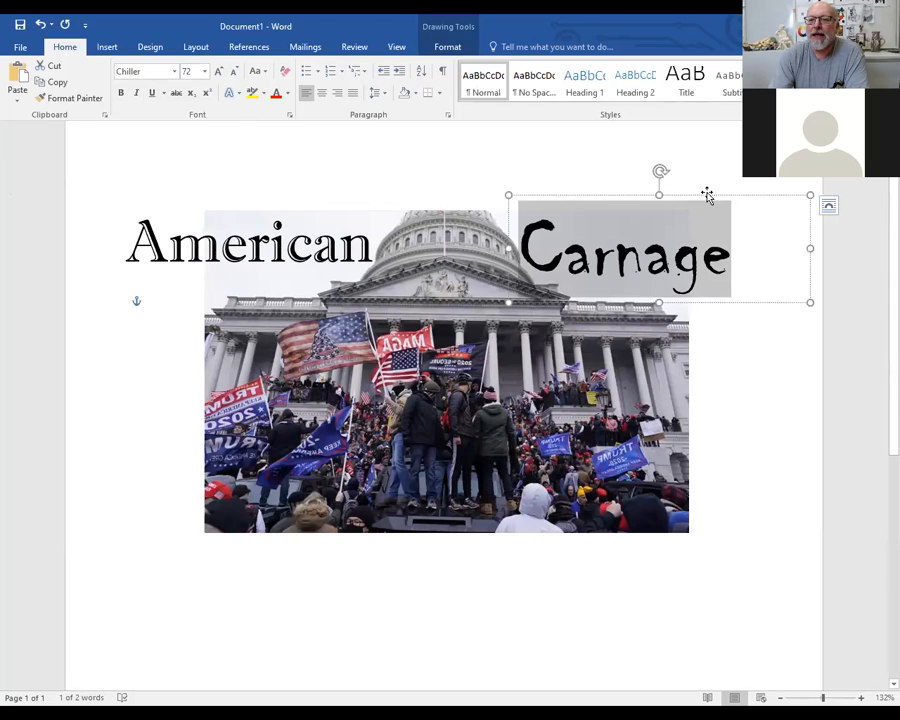
pyautogui.moveTo(707, 196)
pyautogui.mouseDown()
pyautogui.moveTo(711, 183)
pyautogui.moveTo(713, 196)
pyautogui.mouseUp()
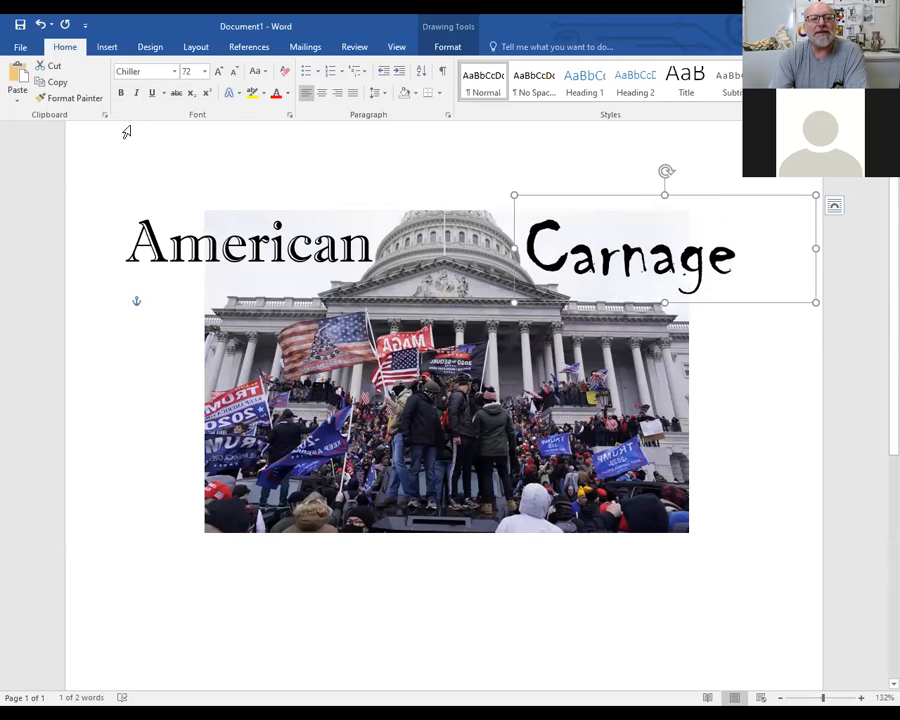
pyautogui.moveTo(127, 245); pyautogui.dragTo(398, 262)
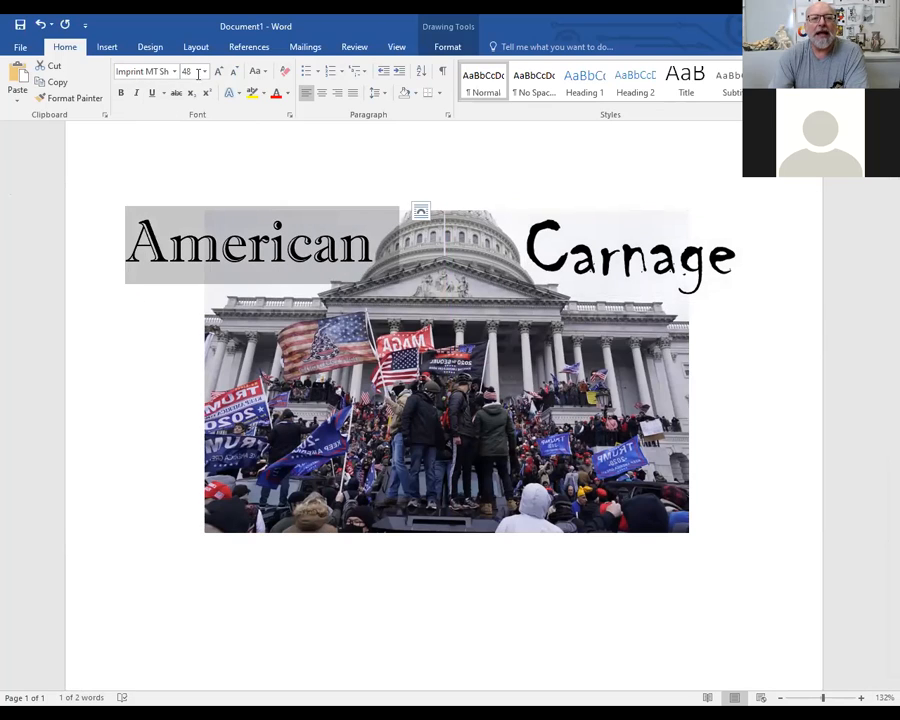
pyautogui.click(337, 156)
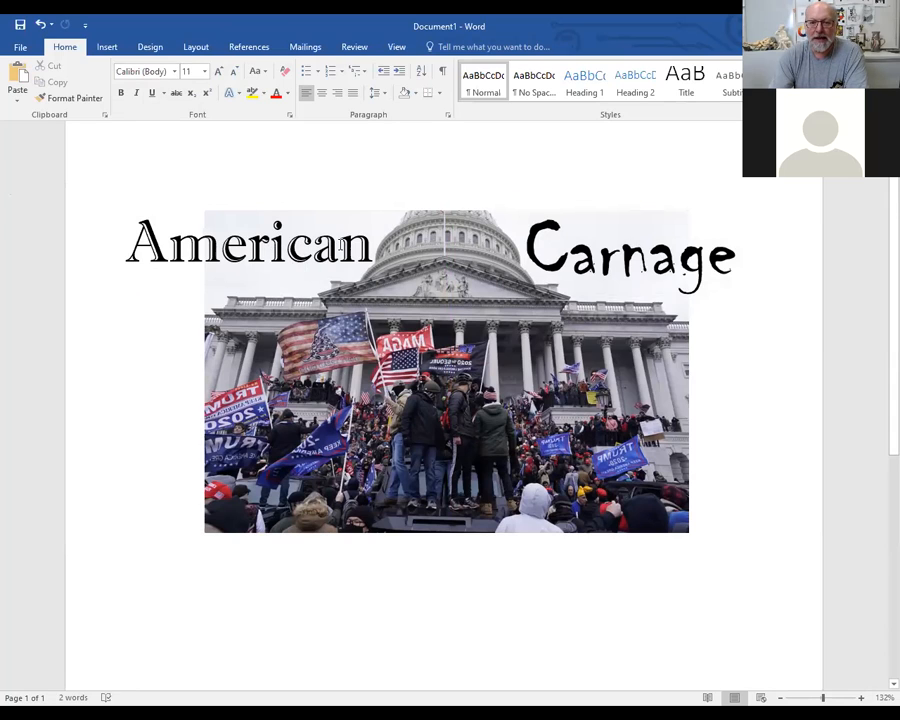
pyautogui.click(315, 243)
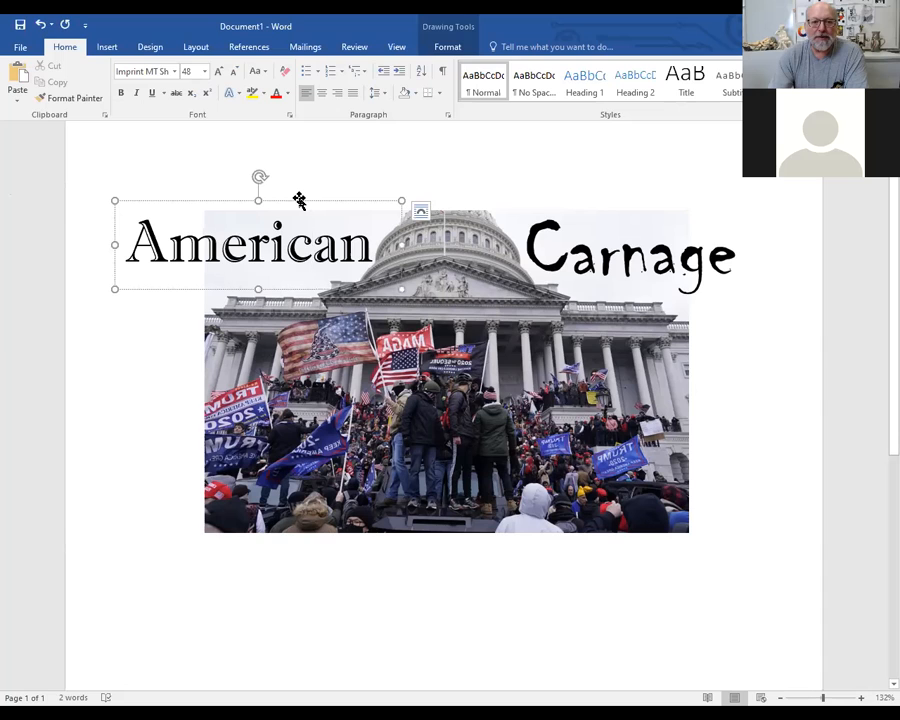
pyautogui.moveTo(299, 203)
pyautogui.mouseDown()
pyautogui.moveTo(297, 210)
pyautogui.moveTo(310, 204)
pyautogui.moveTo(305, 193)
pyautogui.moveTo(297, 202)
pyautogui.mouseUp()
# Set the word "Carnage" to Imprint MT Shadow at font size 48, matching "American"
pyautogui.click(597, 255)
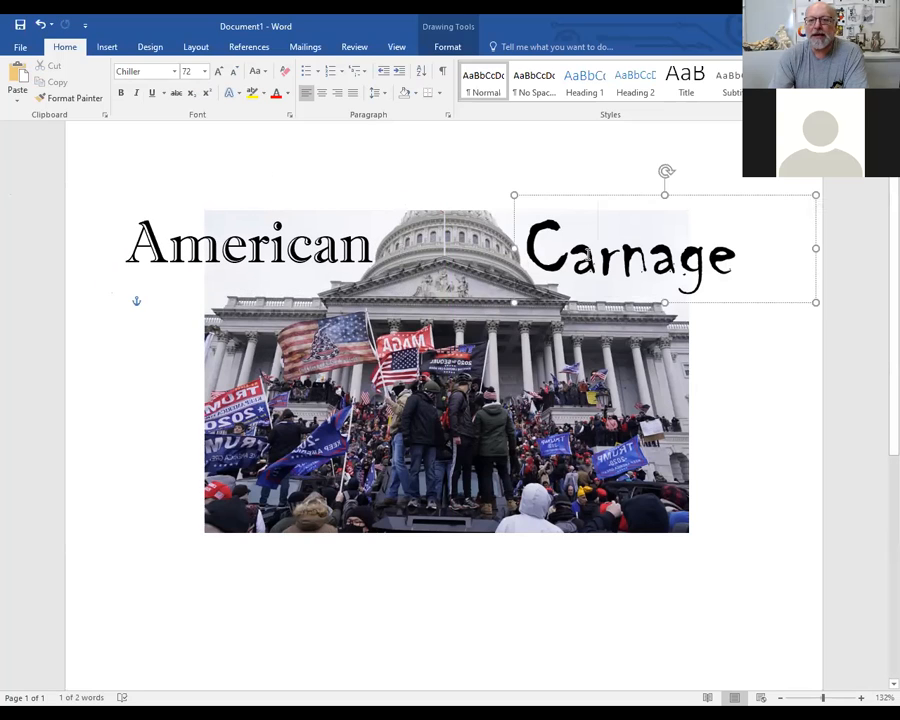
pyautogui.moveTo(529, 245); pyautogui.dragTo(742, 262)
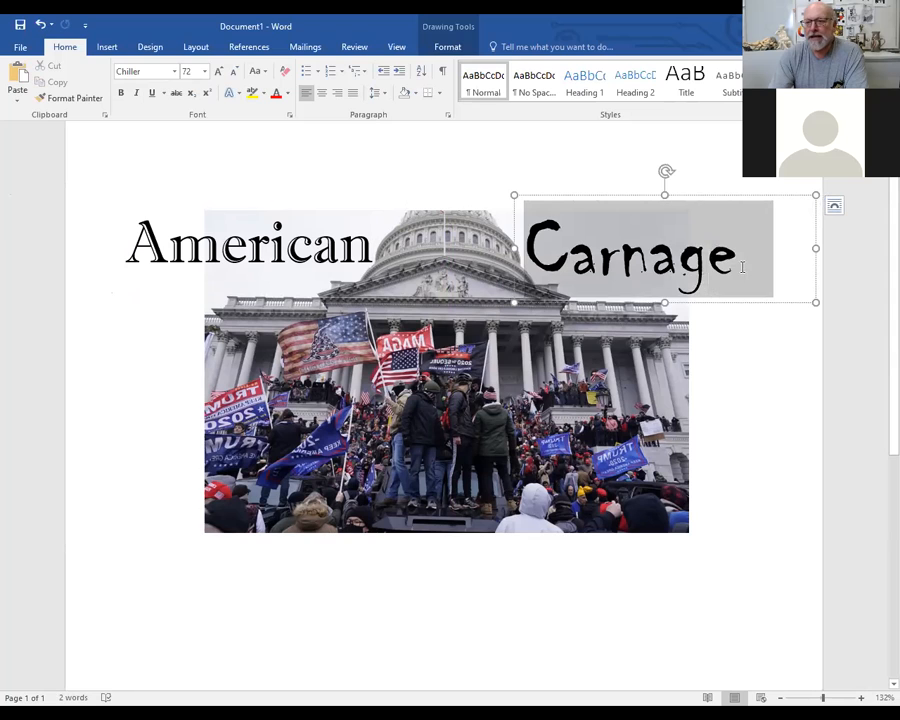
pyautogui.click(174, 72)
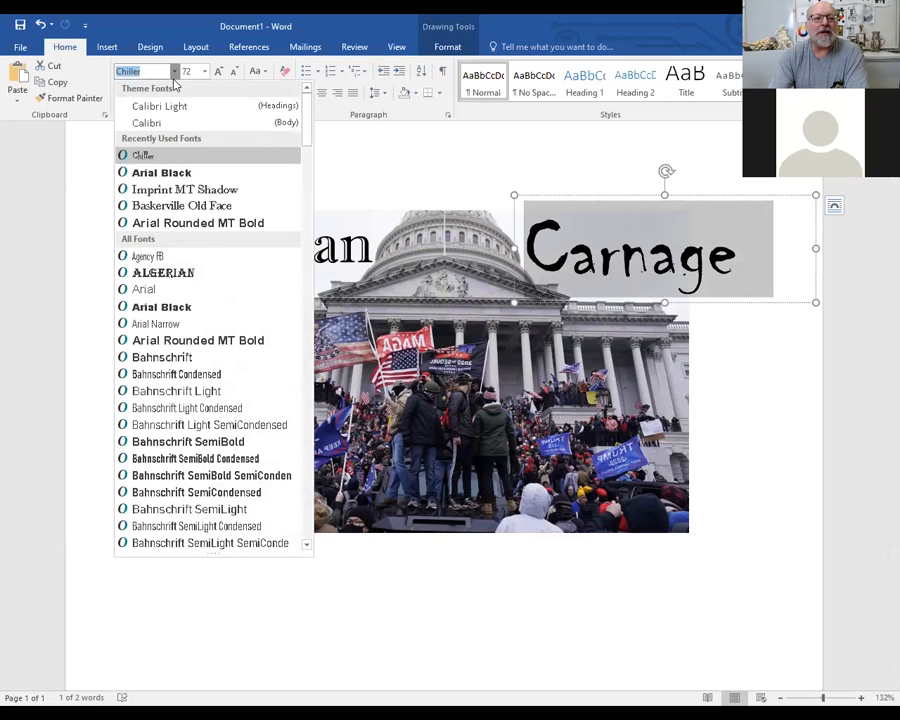
pyautogui.click(181, 189)
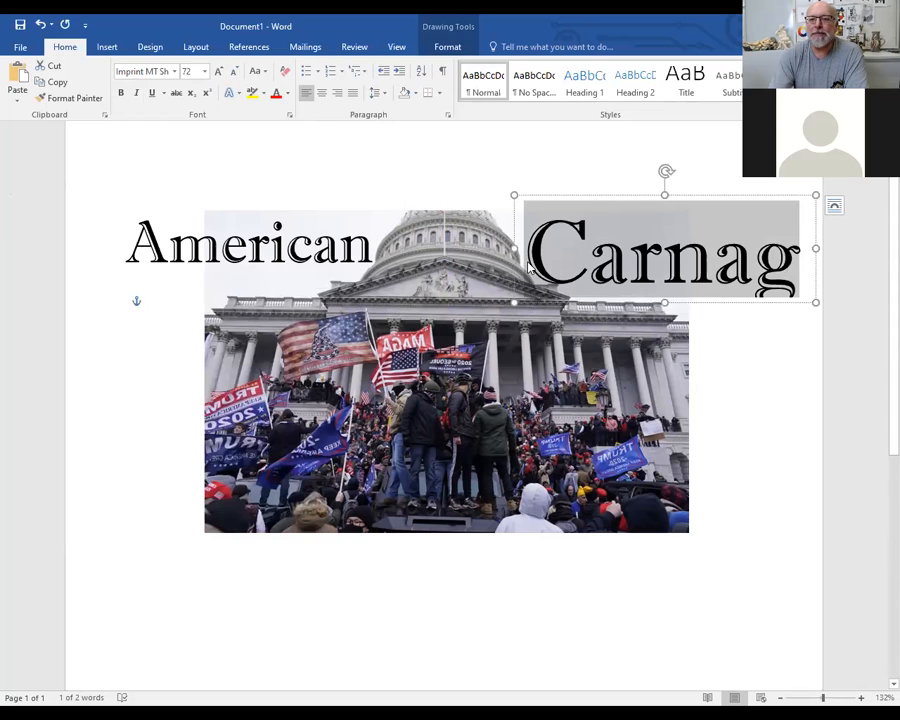
pyautogui.click(205, 72)
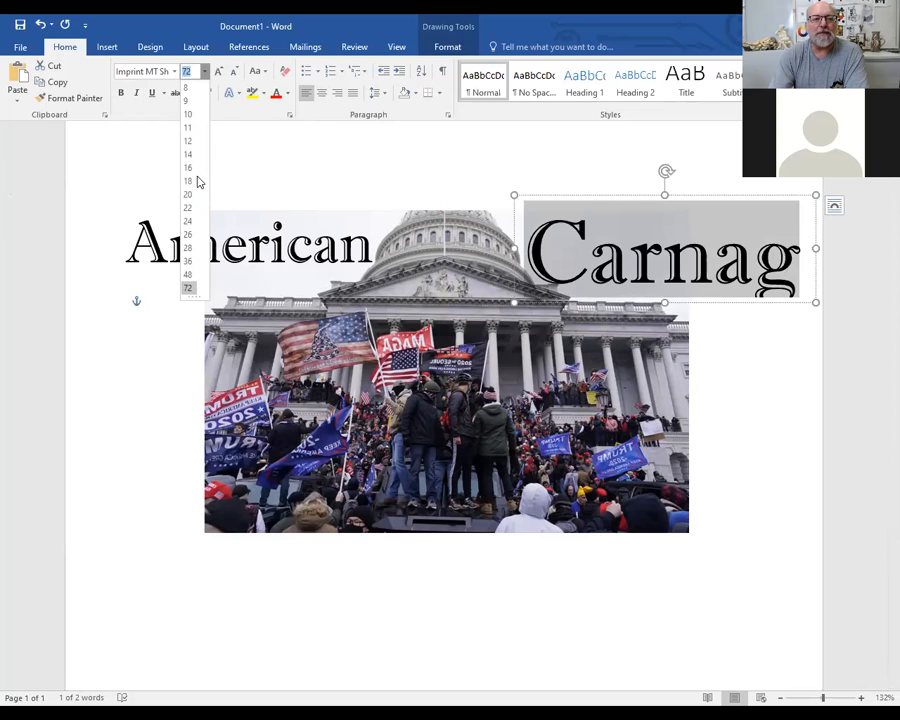
pyautogui.click(188, 276)
pyautogui.click(526, 580)
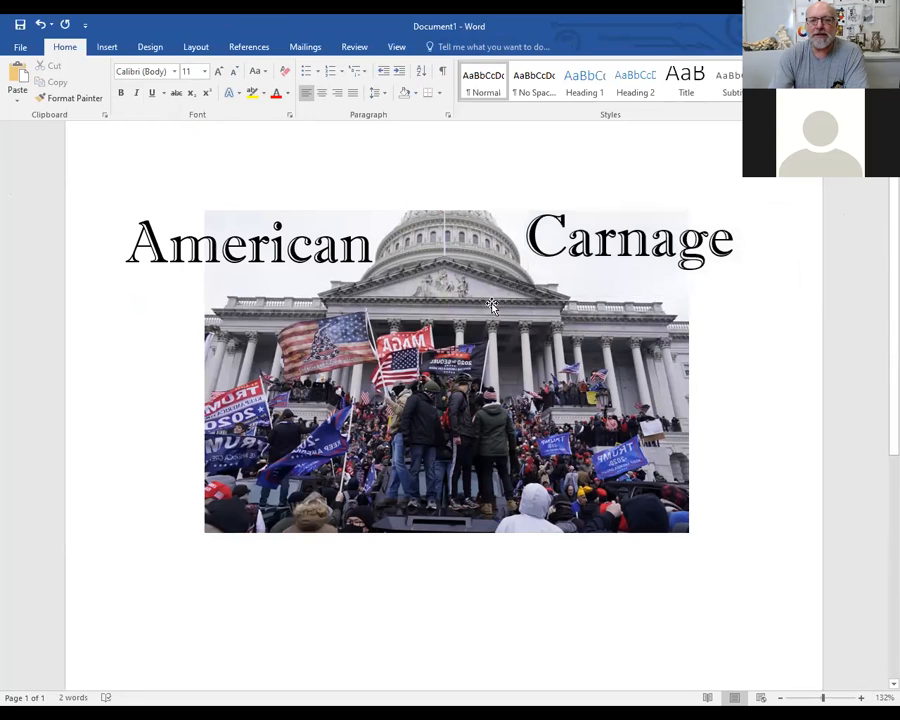
# Move the "Carnage" text box slightly left and down to line up with "American"
pyautogui.click(616, 250)
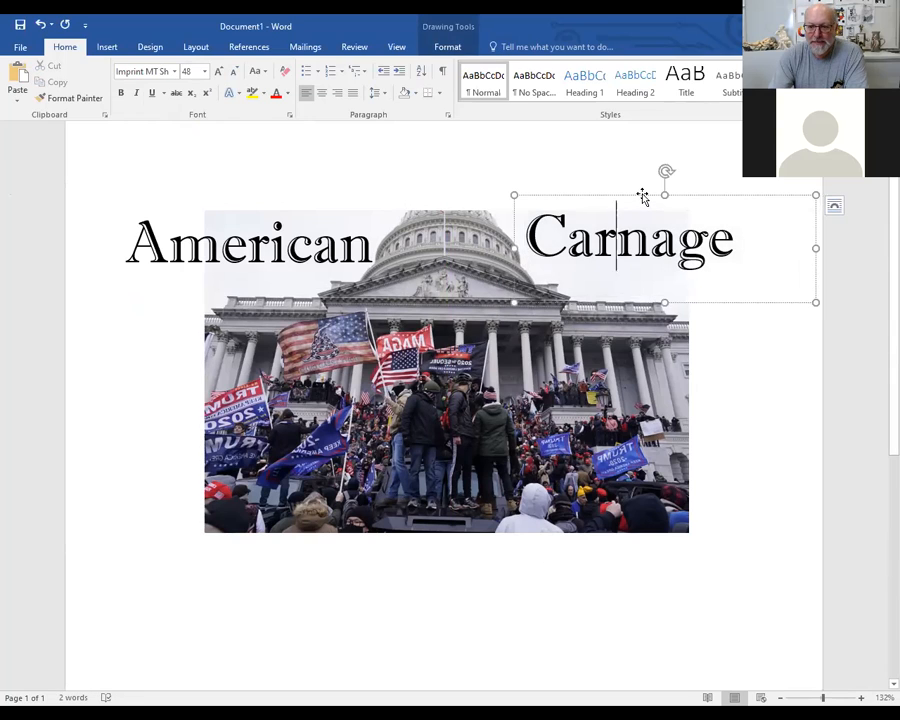
pyautogui.moveTo(643, 196); pyautogui.dragTo(636, 203)
pyautogui.click(709, 620)
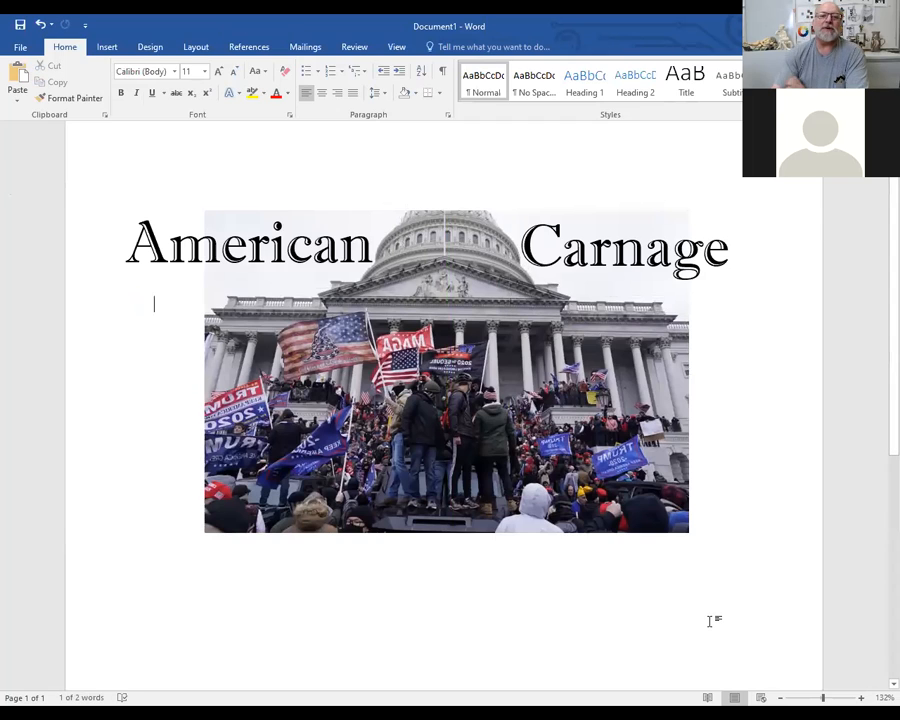